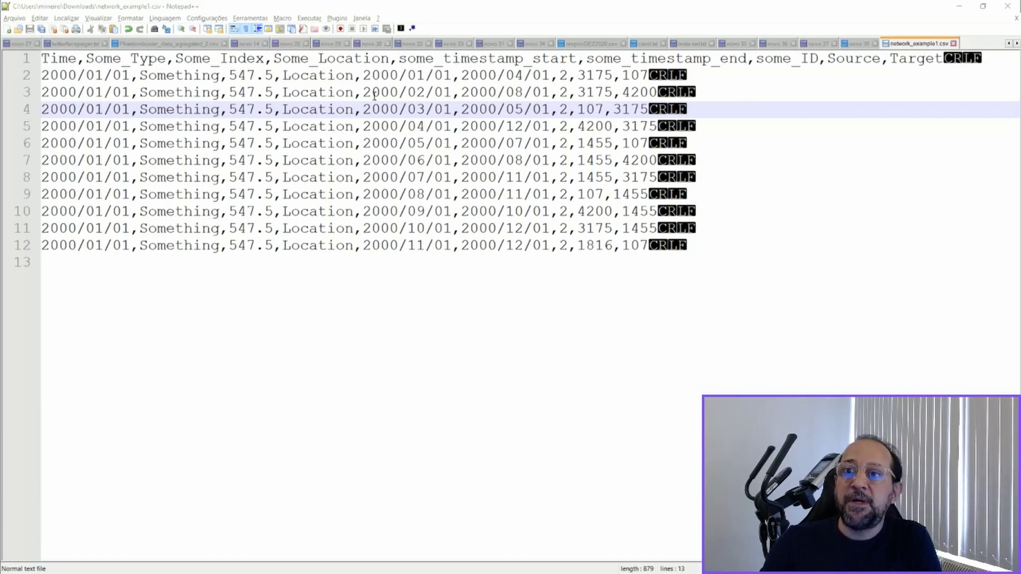
Highlight the edge timestamp start/end dates and Source/Target headers in network_example1.csv, then return to Gephi
drag(363, 76, 551, 76)
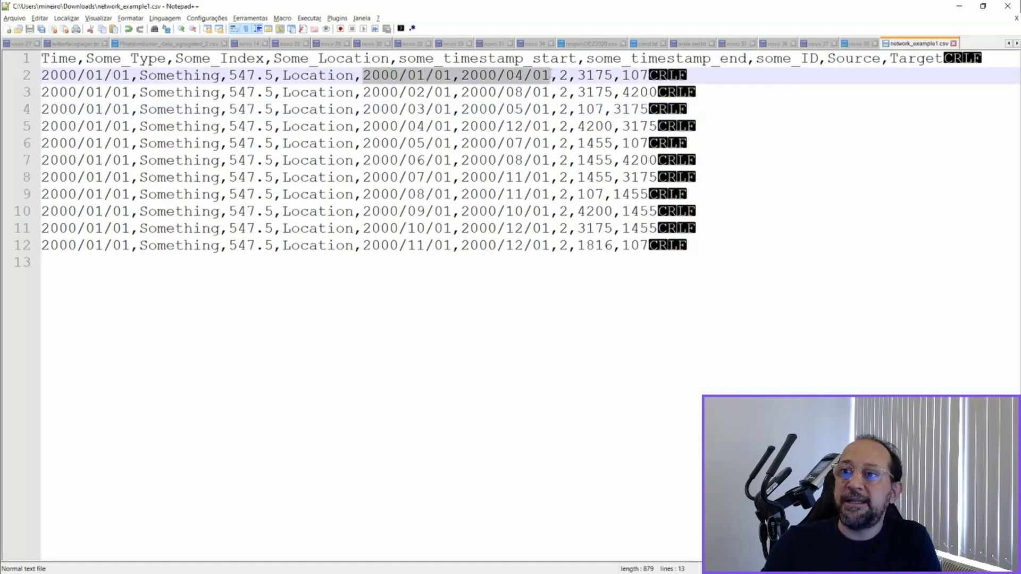
drag(828, 59, 946, 58)
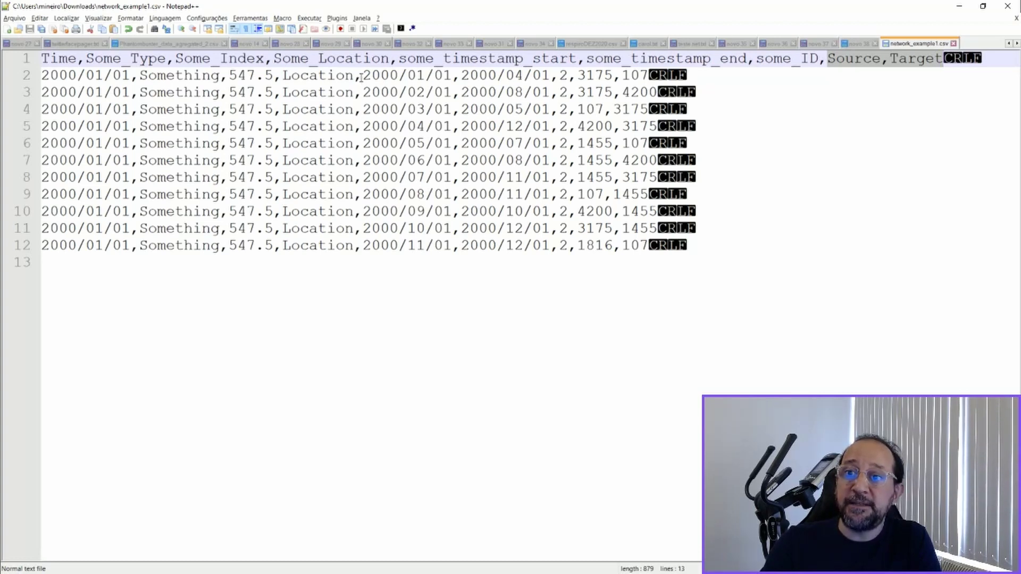
drag(362, 77, 551, 77)
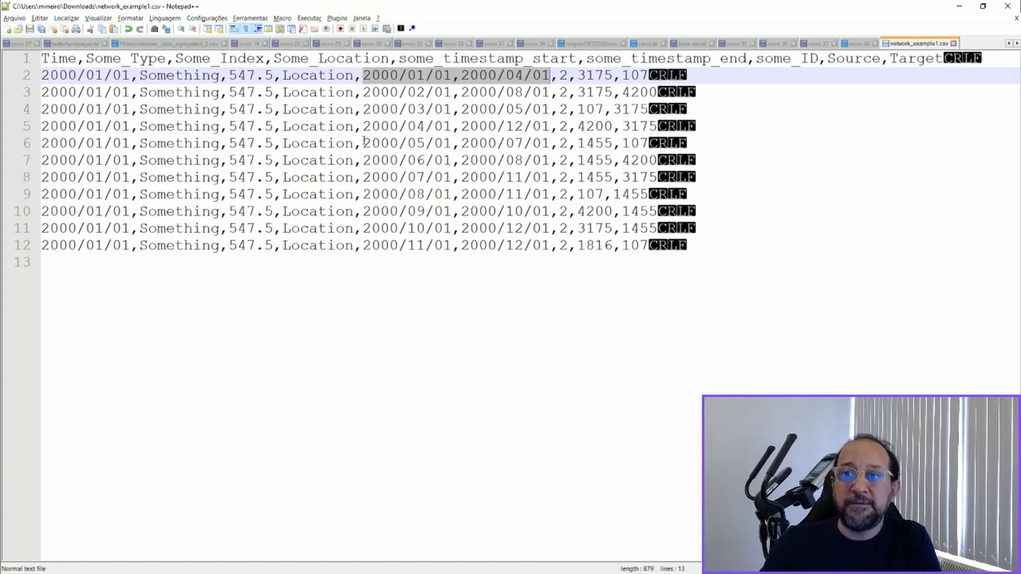
key(alt+Tab)
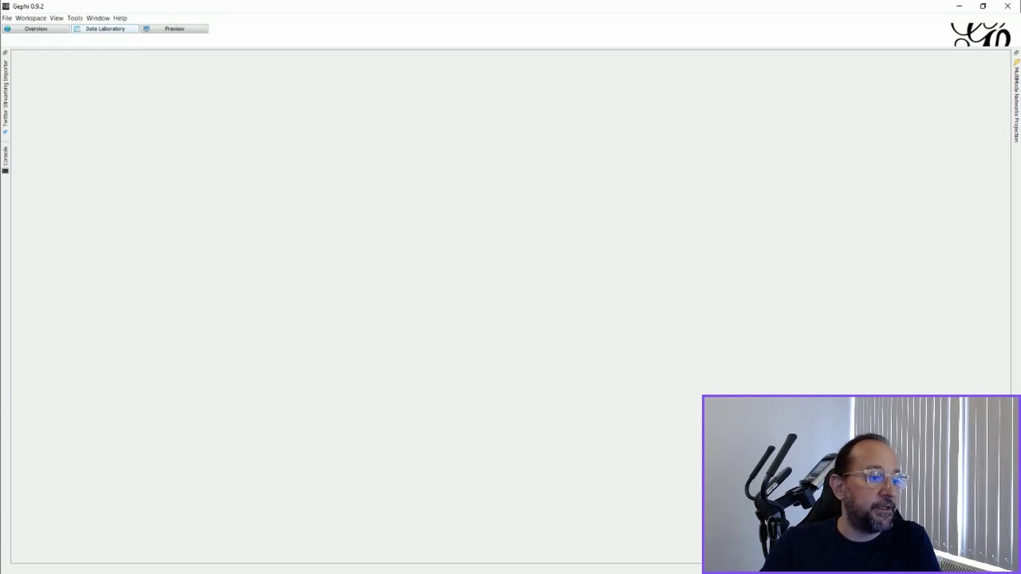
Import network_example1.csv as a comma-separated edges table and review its column import settings
click(7, 18)
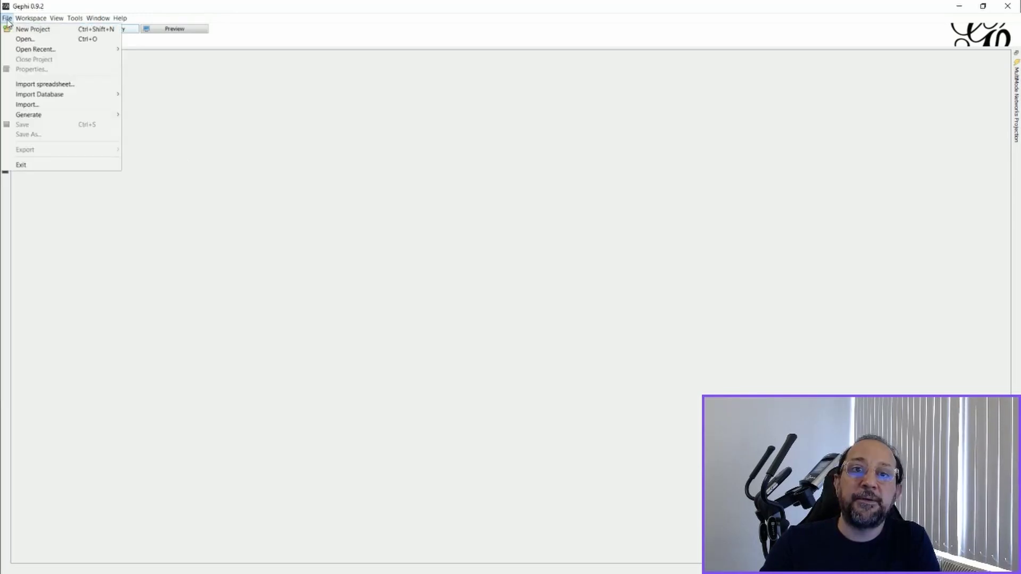
click(50, 86)
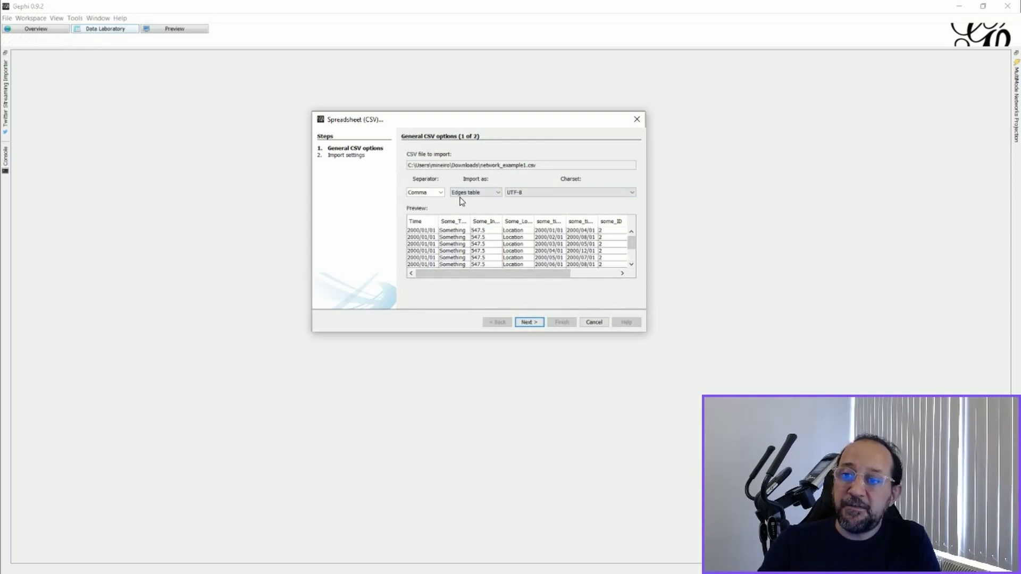
click(530, 322)
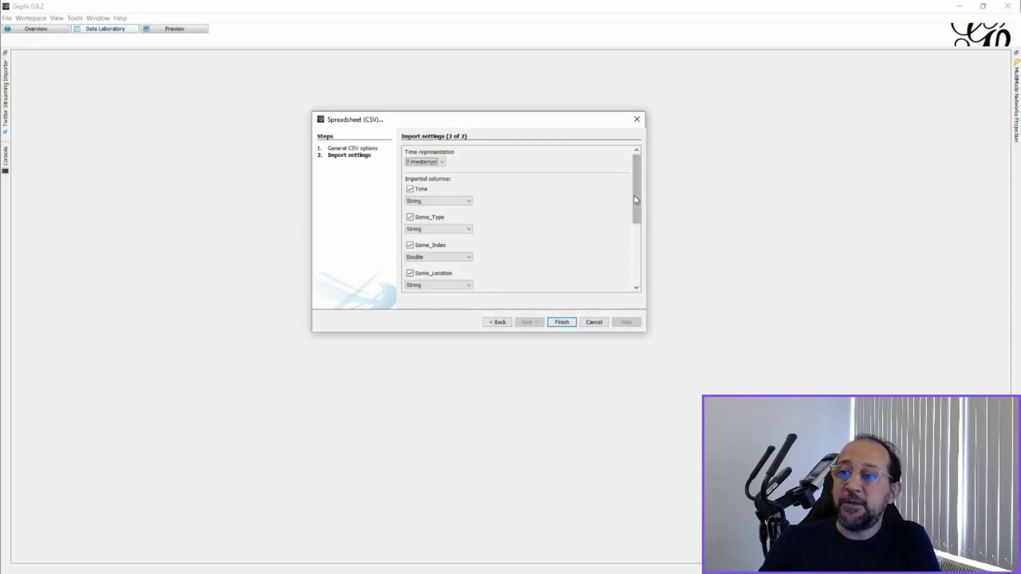
drag(637, 200, 637, 259)
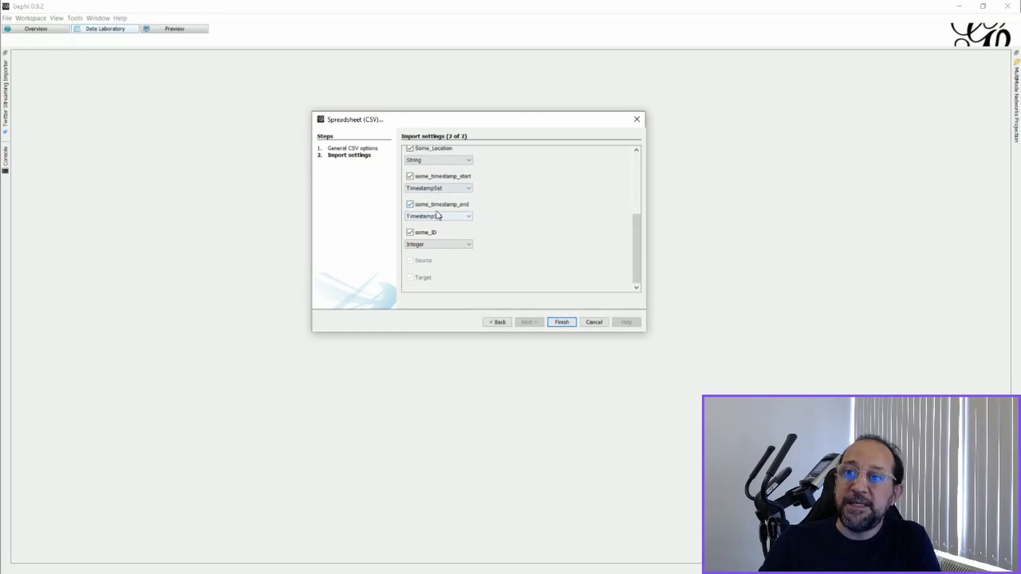
drag(636, 278, 629, 202)
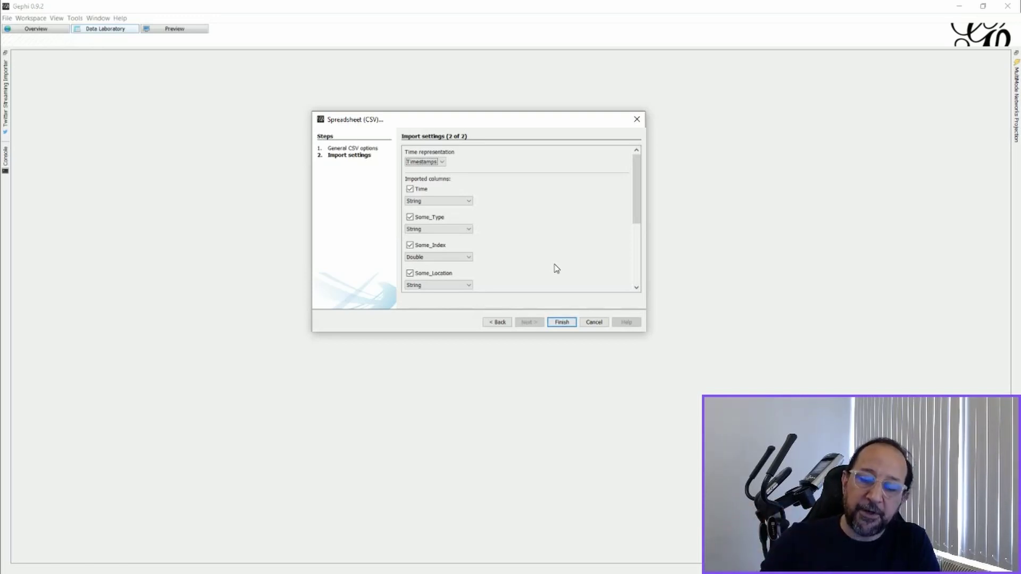
Use Intervals as the time representation, finish the import and accept the report into a new workspace
click(441, 161)
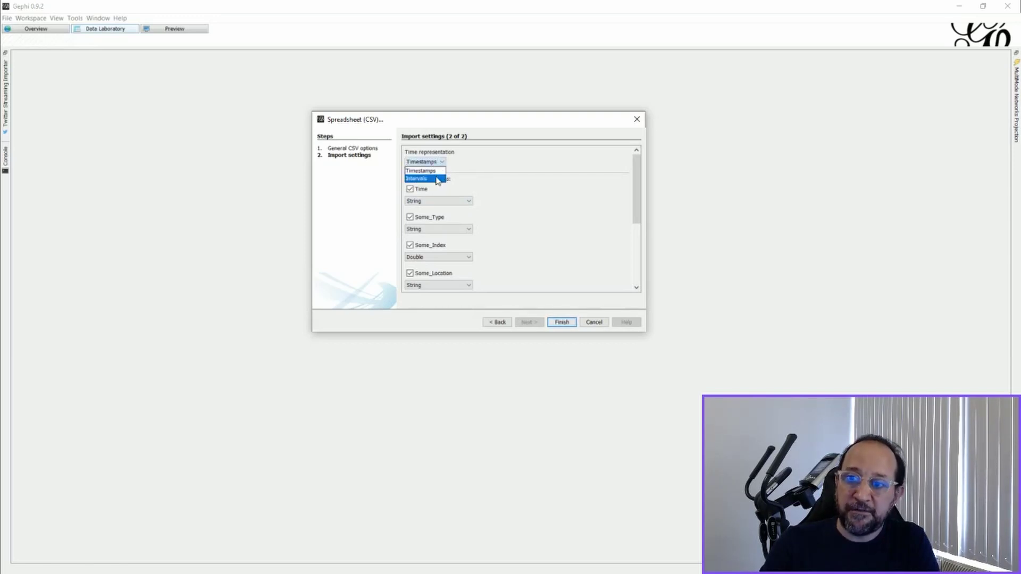
click(438, 179)
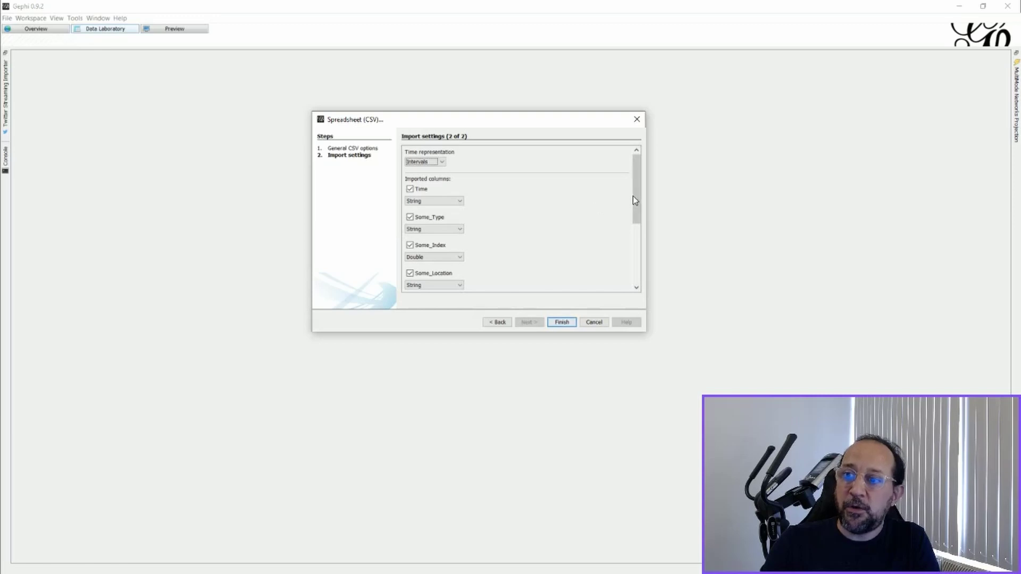
drag(633, 200, 629, 263)
scroll(508, 225, up, 5)
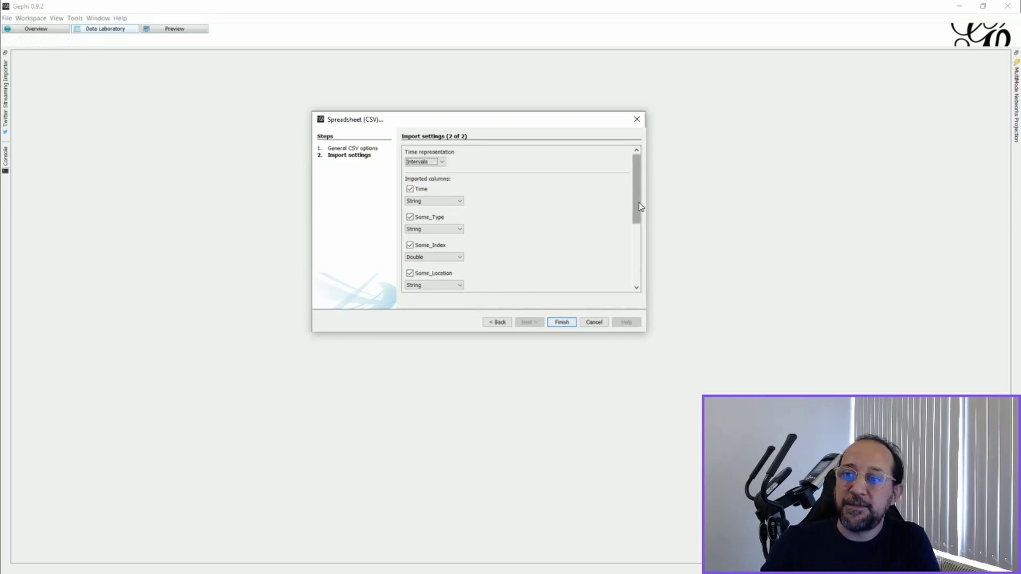
mouse_move(641, 207)
mouse_down()
mouse_move(638, 260)
mouse_move(638, 207)
mouse_up()
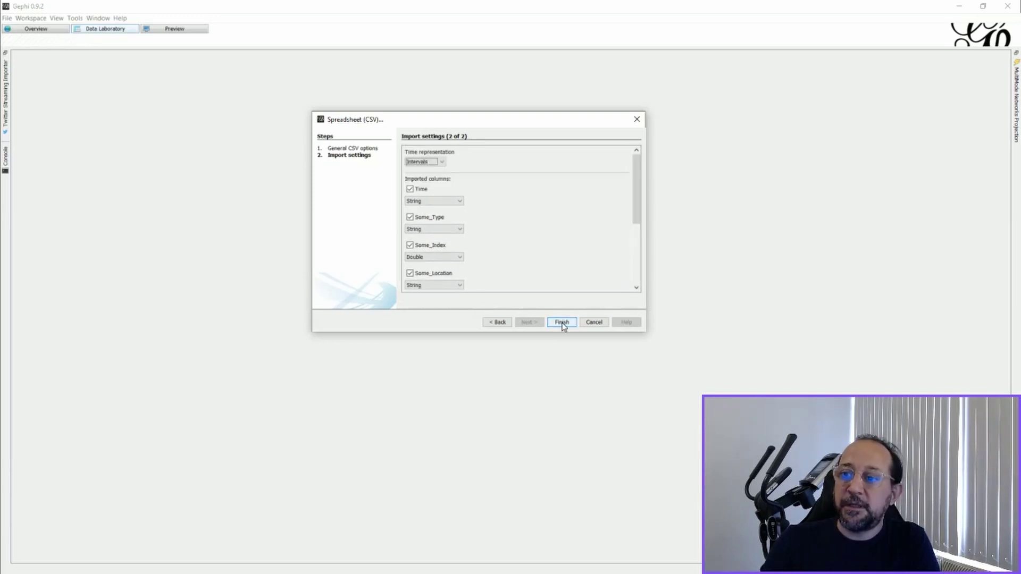
click(562, 323)
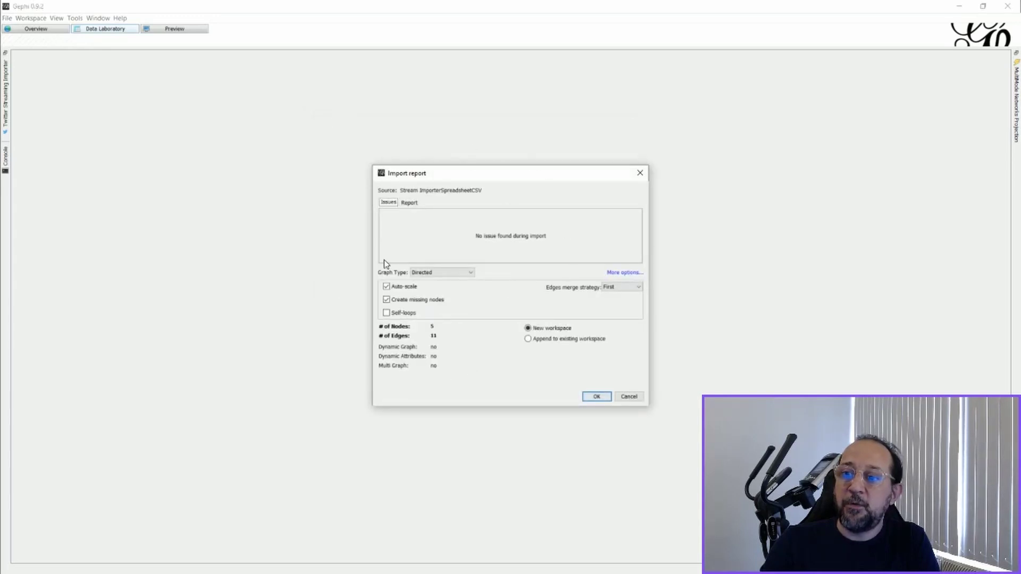
click(596, 397)
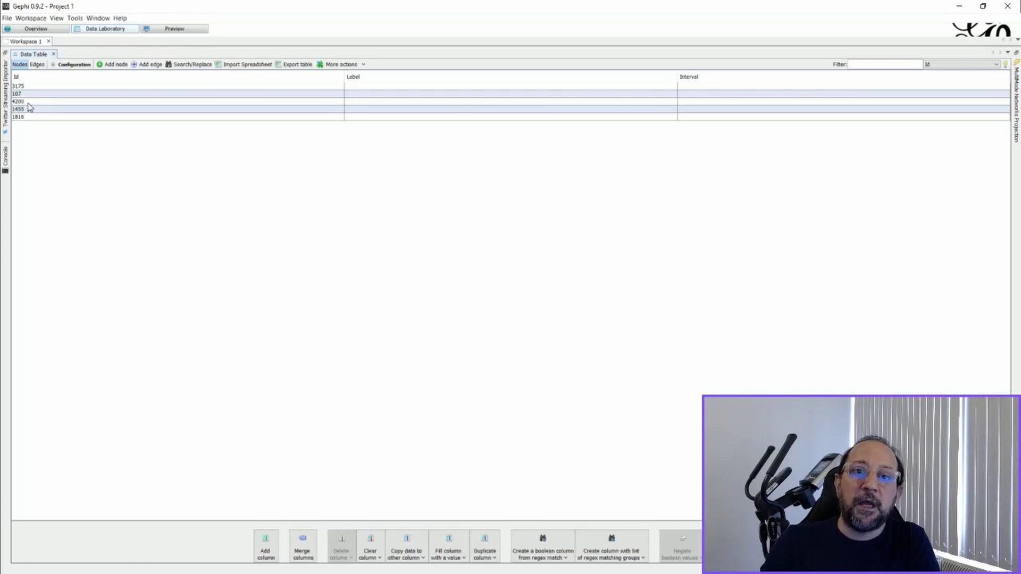
Copy each node's Id into its Label column, then view the Edges table
click(37, 64)
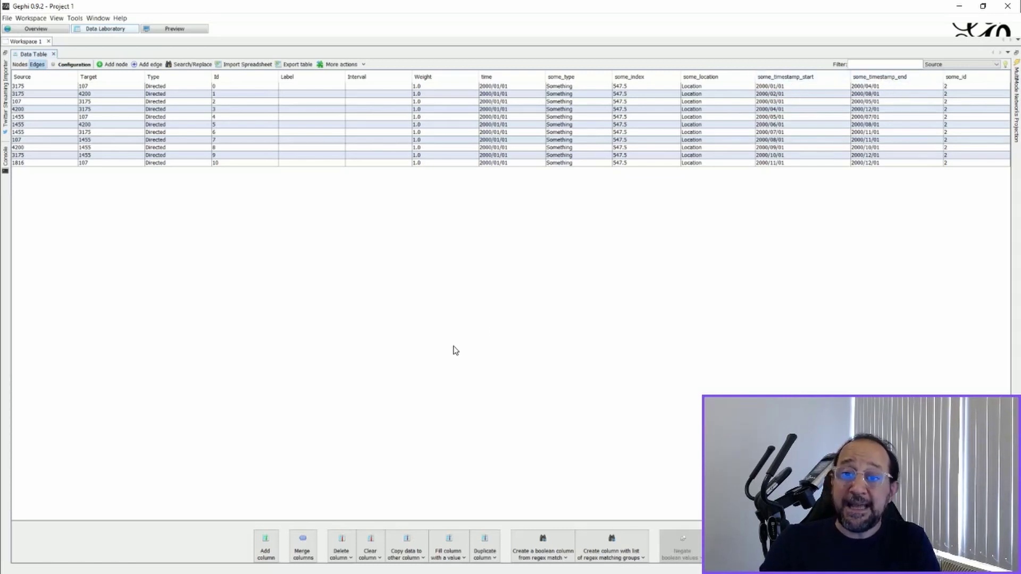
click(20, 65)
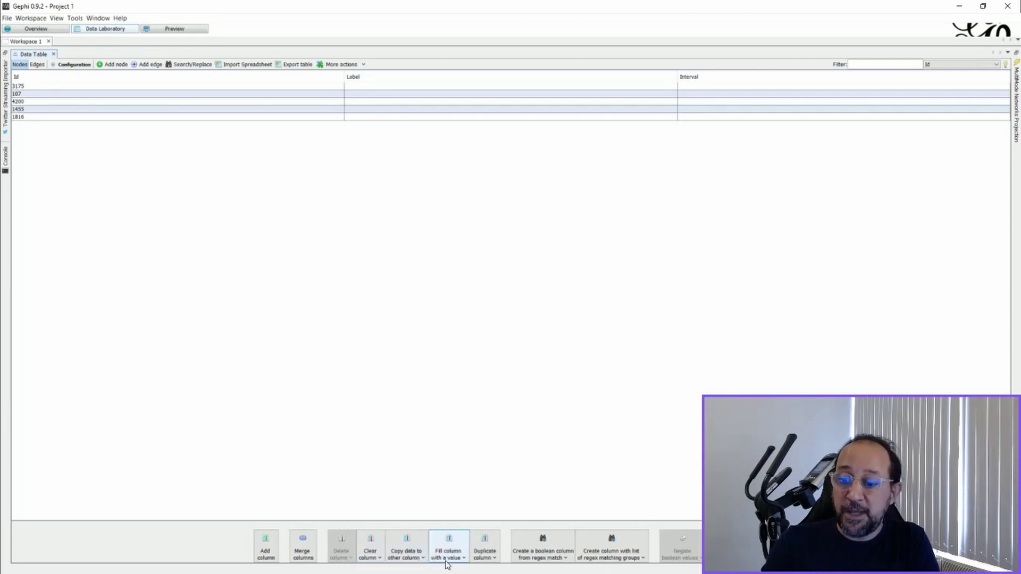
click(424, 564)
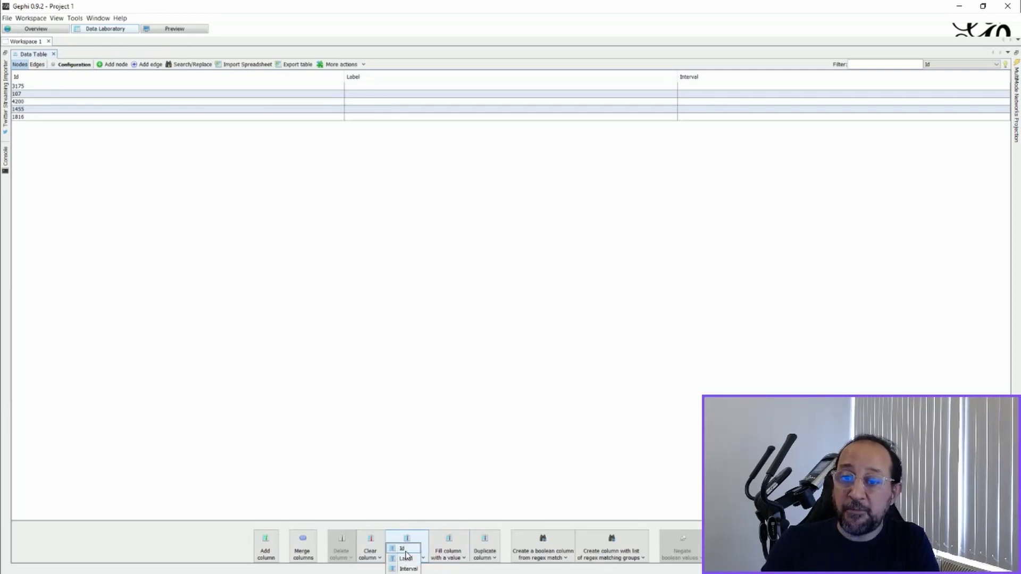
click(407, 558)
click(503, 316)
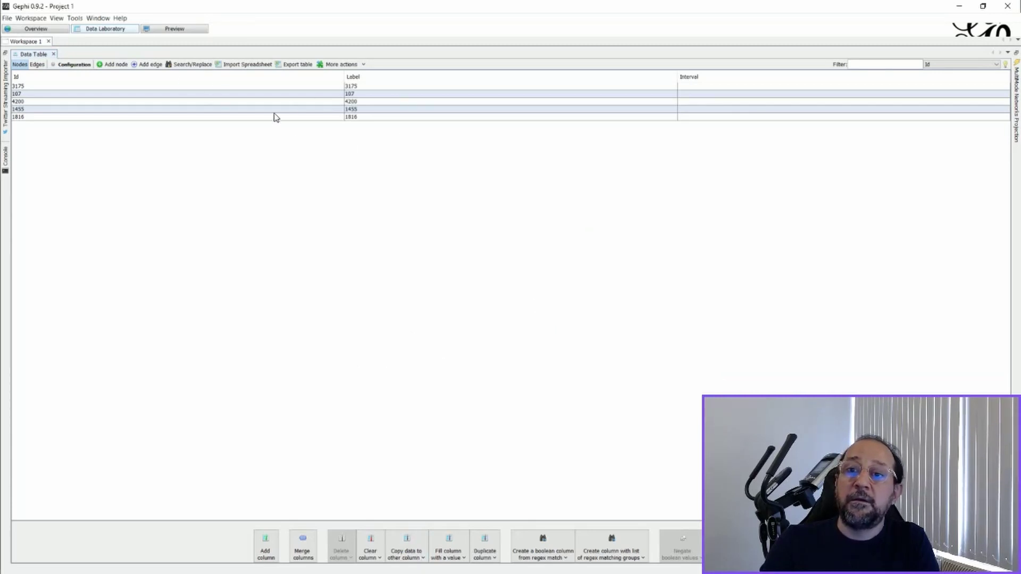
click(37, 65)
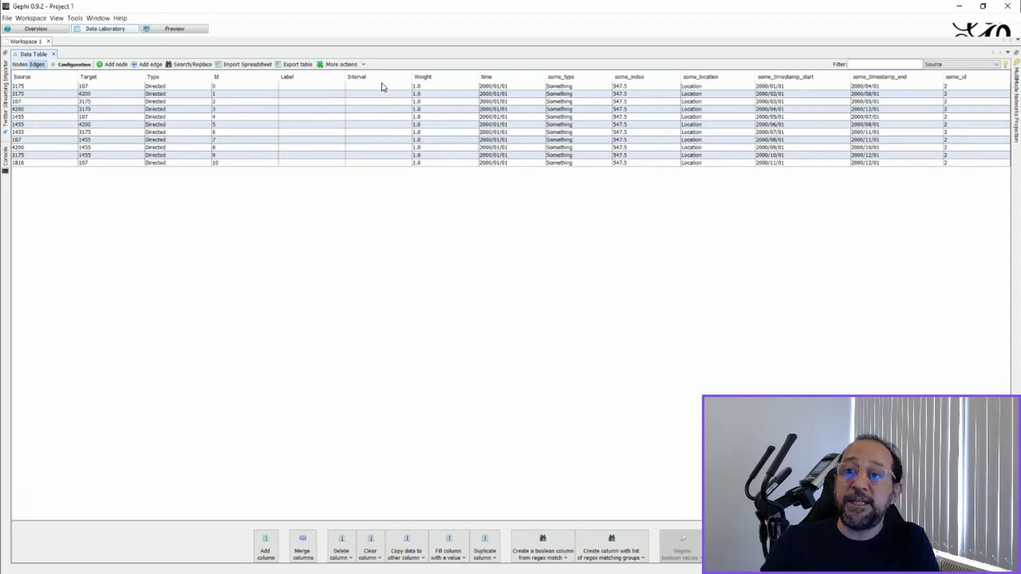
Merge the two timestamp columns using the Create time interval strategy
click(304, 553)
click(486, 311)
drag(452, 296, 452, 305)
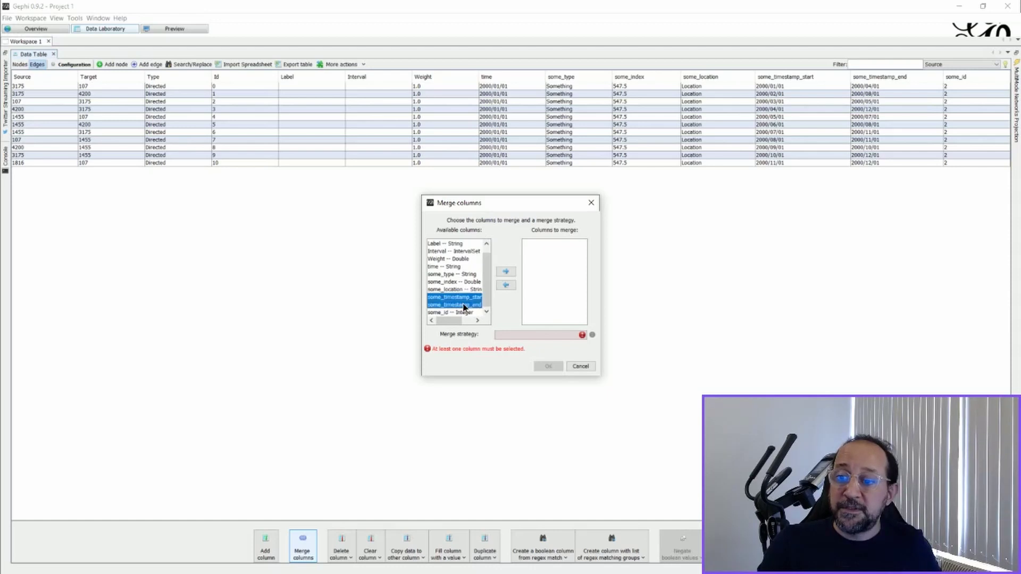
click(505, 272)
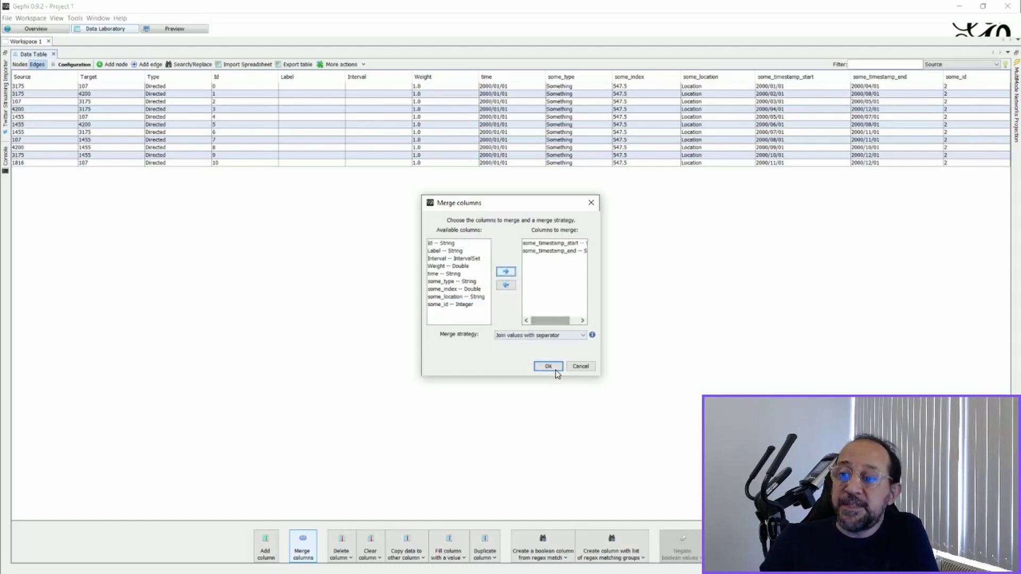
click(547, 336)
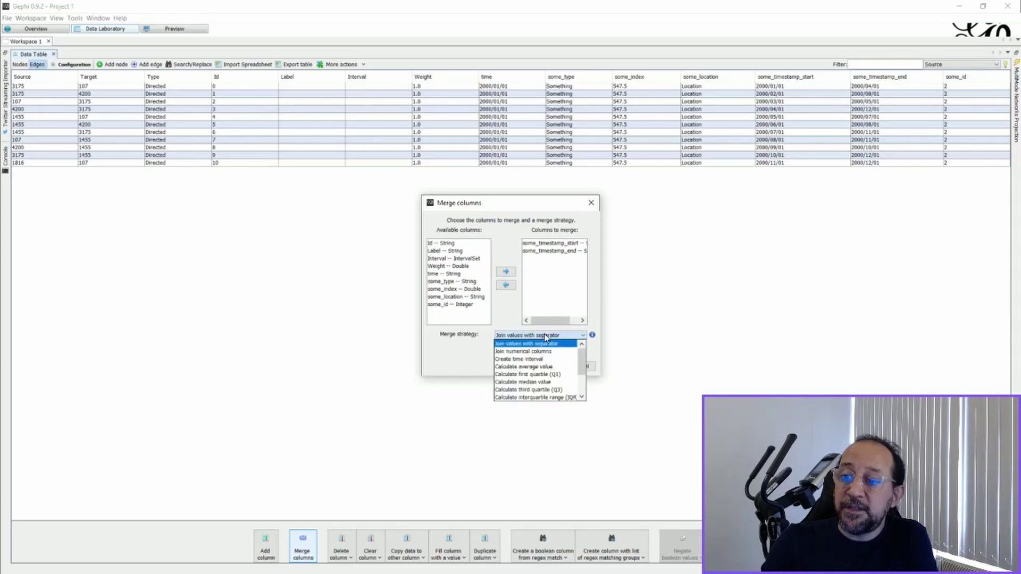
click(539, 360)
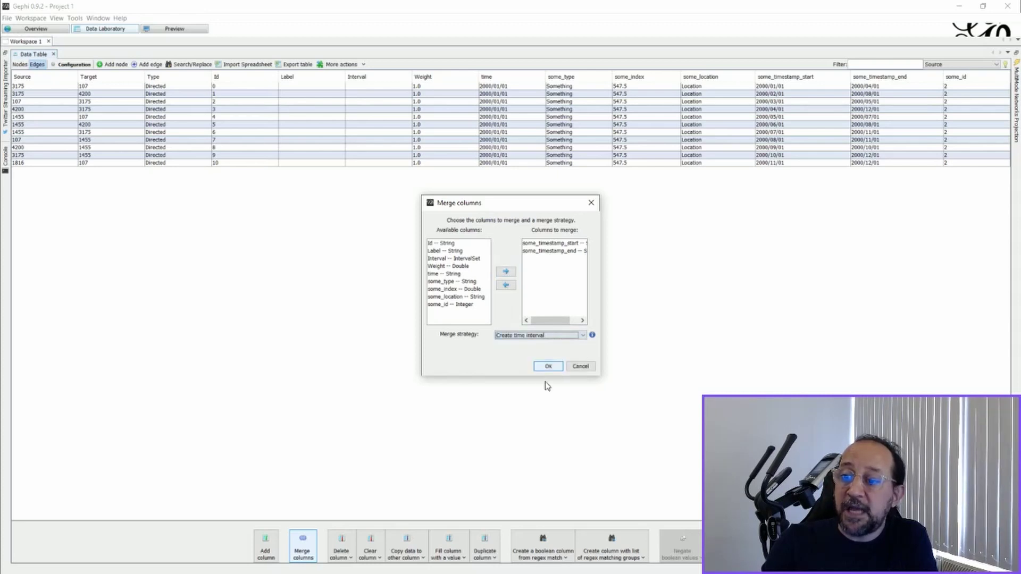
click(545, 368)
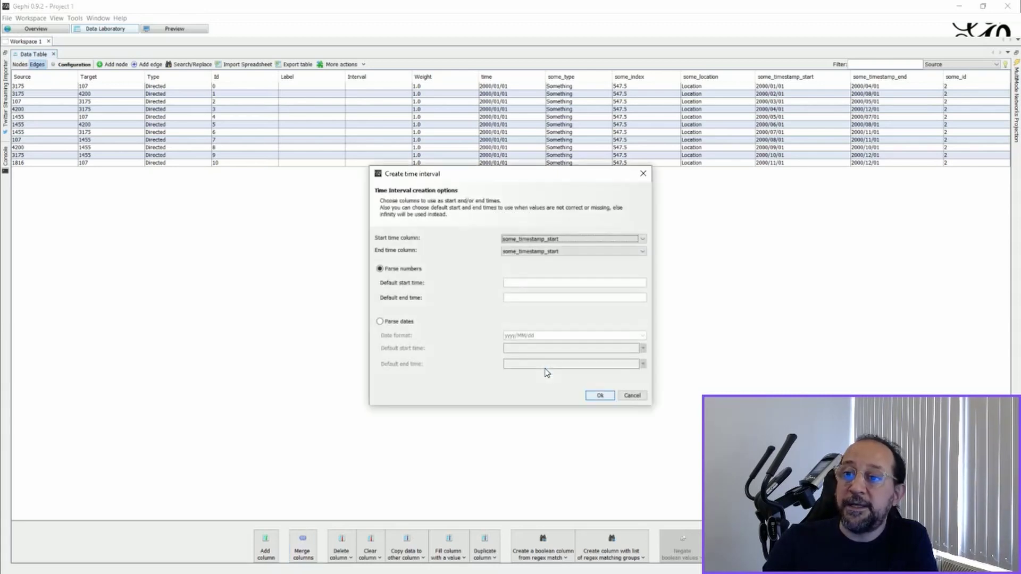
Use some_timestamp_end as the interval end, parse dates as yyyy/MM/dd, and create the intervals
click(566, 252)
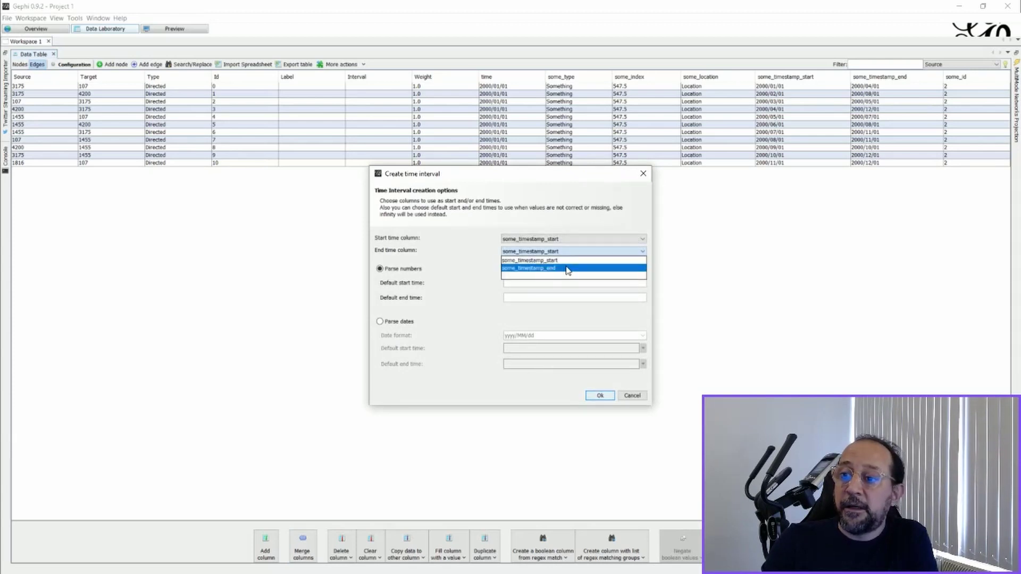
click(567, 267)
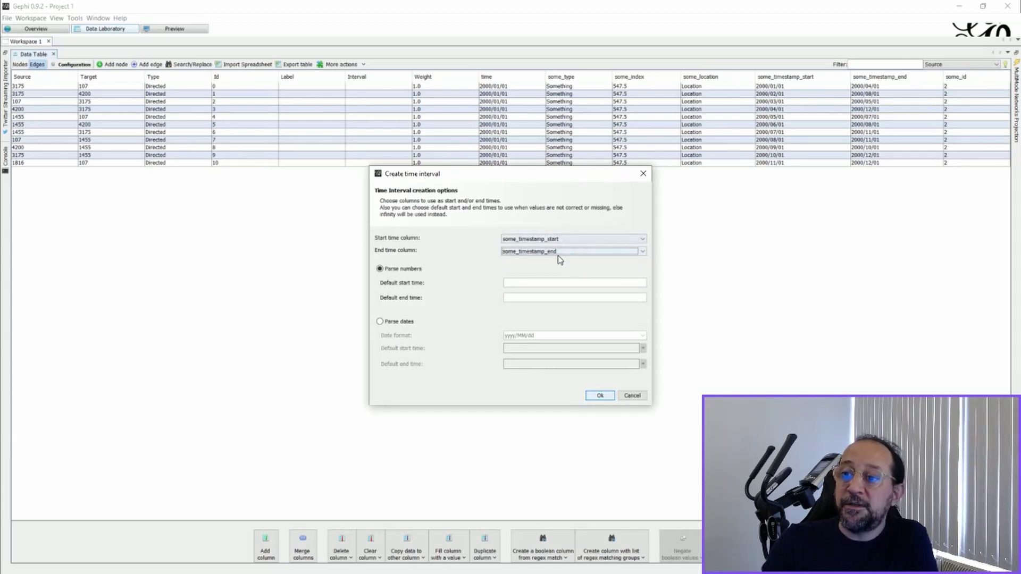
click(378, 321)
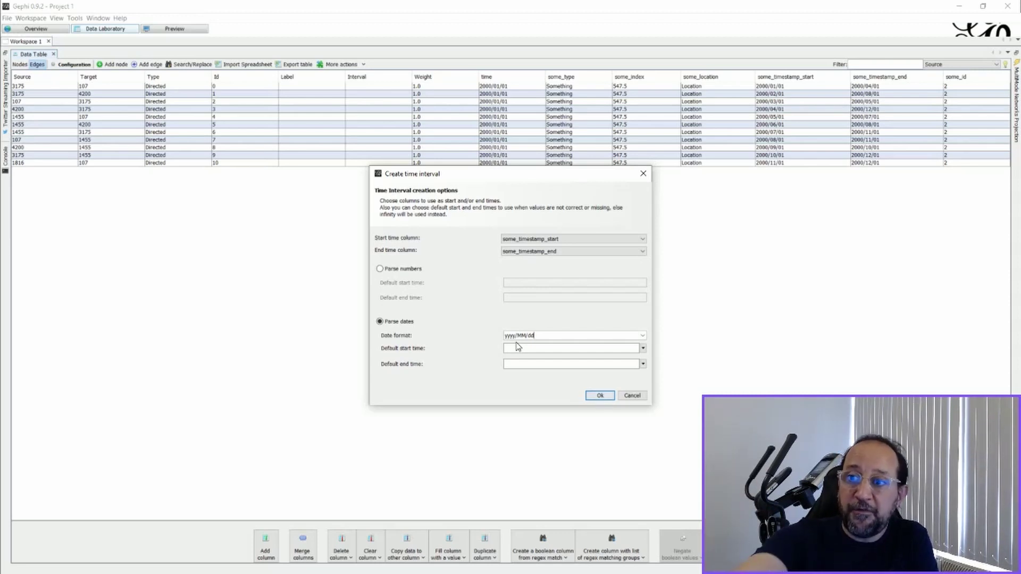
click(596, 396)
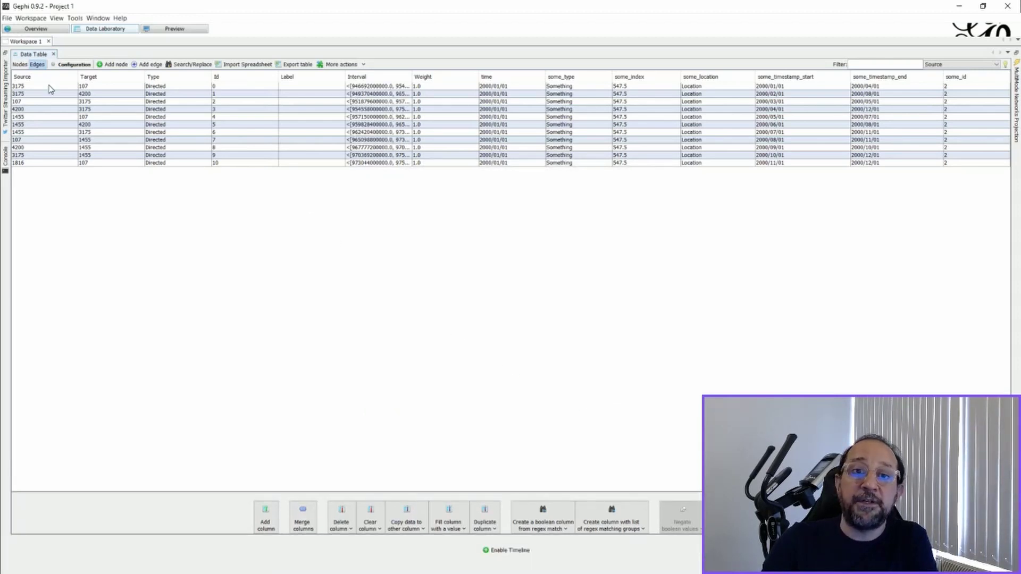
click(40, 31)
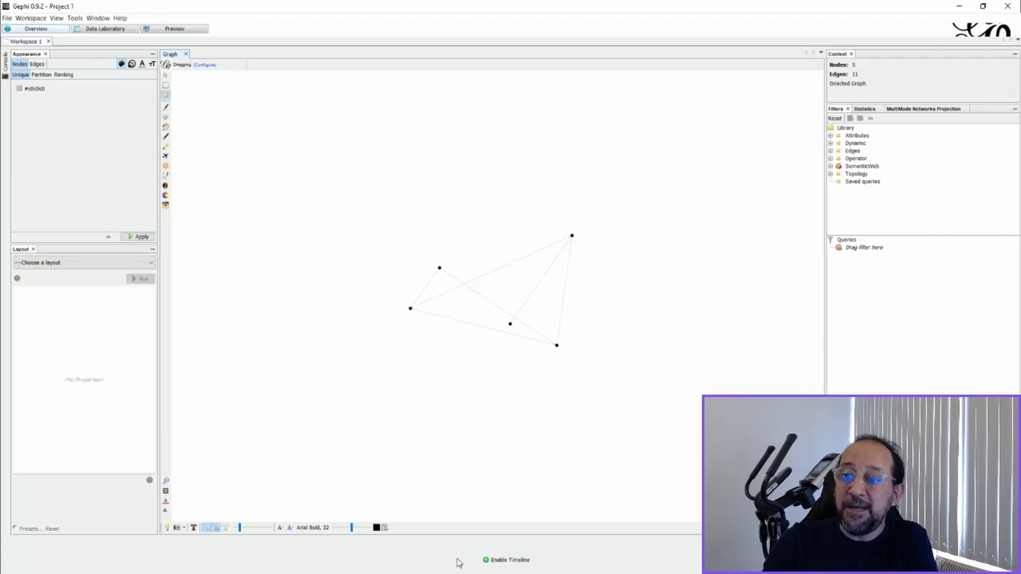
Rank node size by Degree with a 30 to 150 size range and apply it
click(131, 64)
click(41, 74)
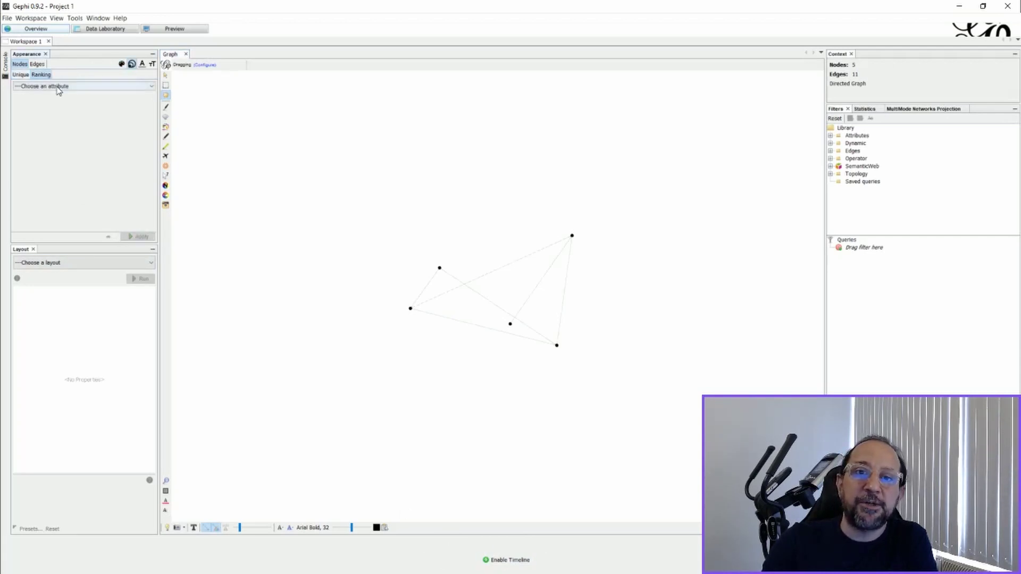
click(59, 87)
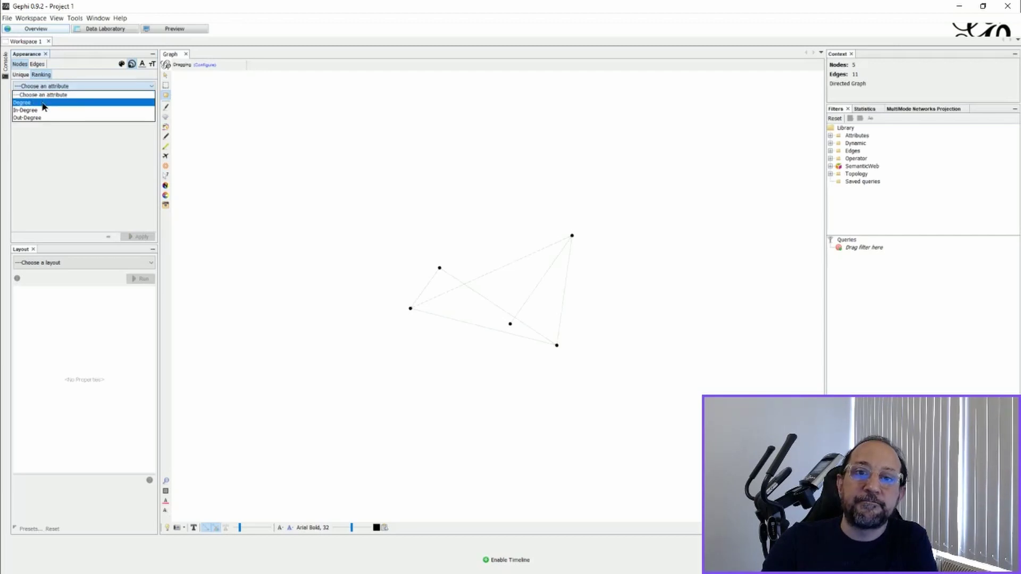
click(44, 106)
click(137, 237)
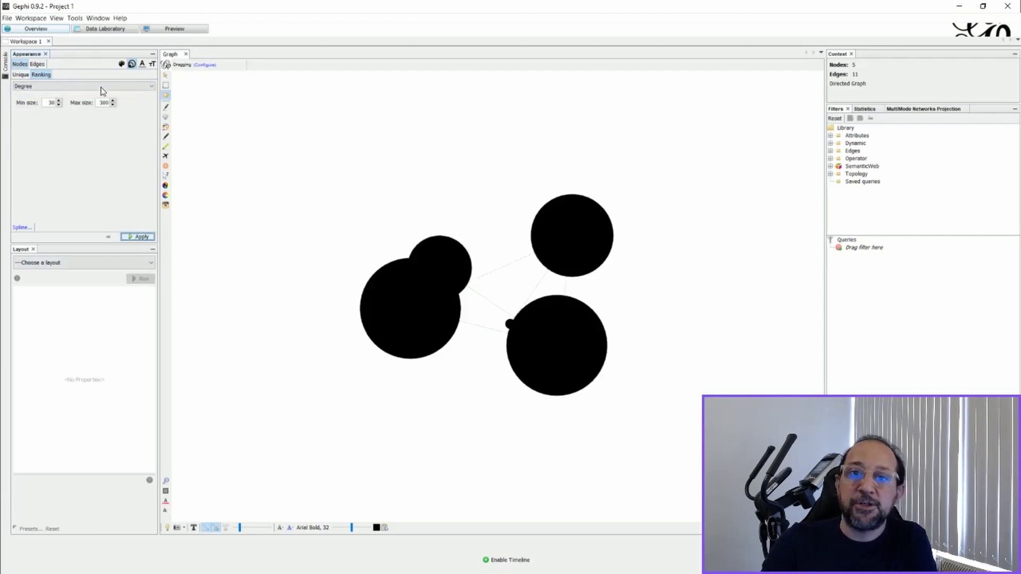
click(113, 104)
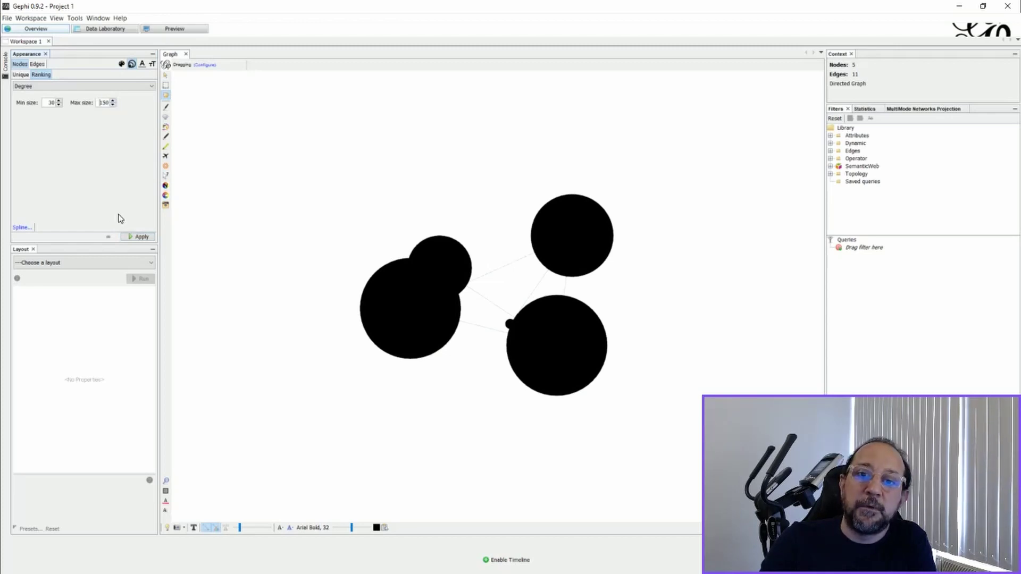
click(132, 237)
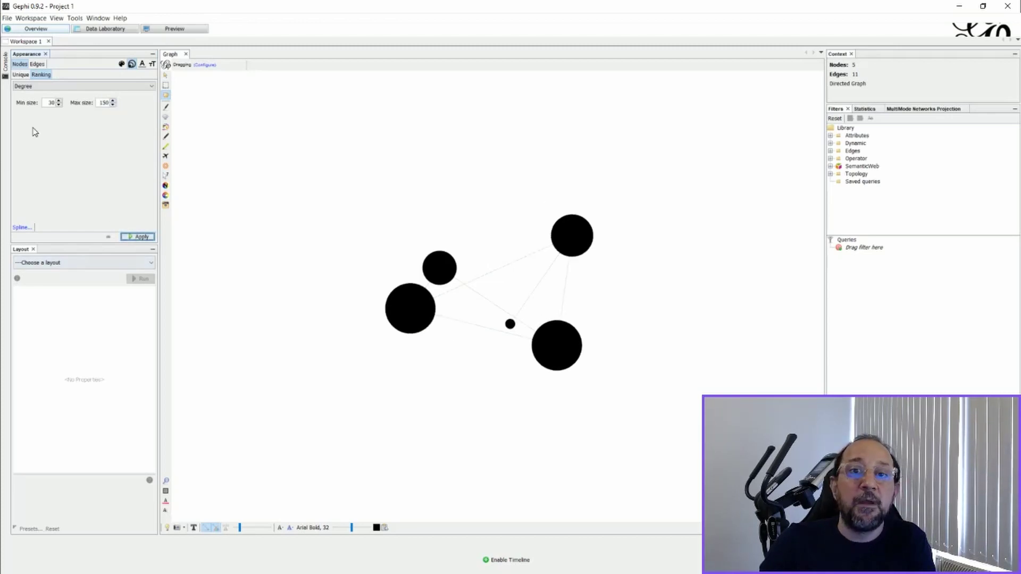
click(122, 64)
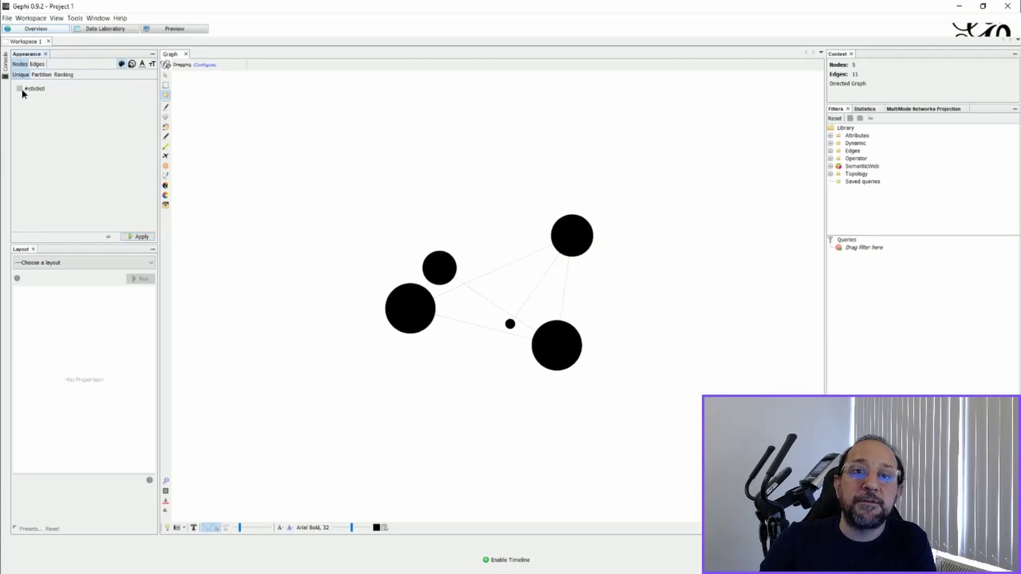
Color all nodes light grey #c0c0c0, show node labels, and run then stop Fruchterman Reingold
click(133, 237)
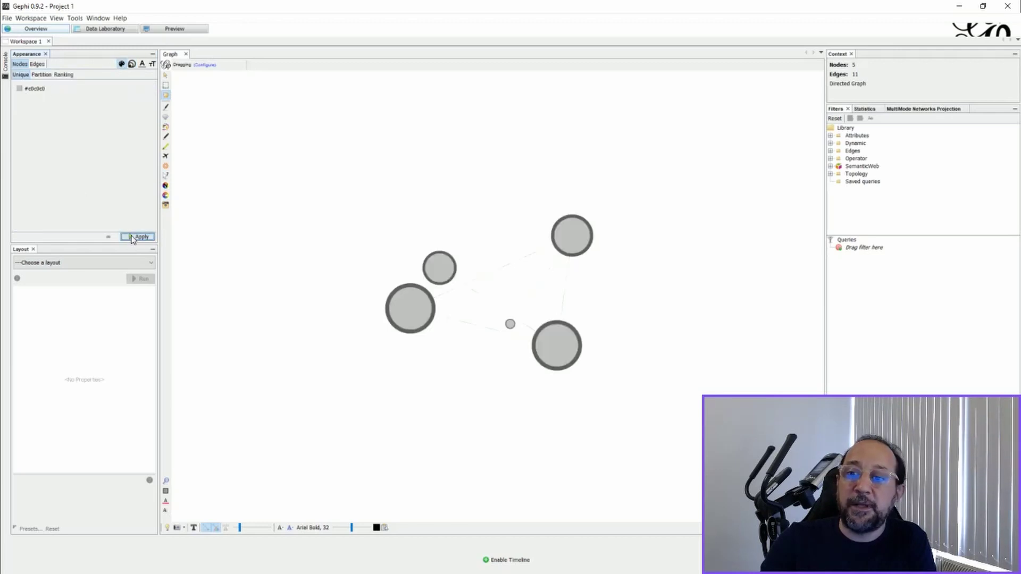
click(194, 528)
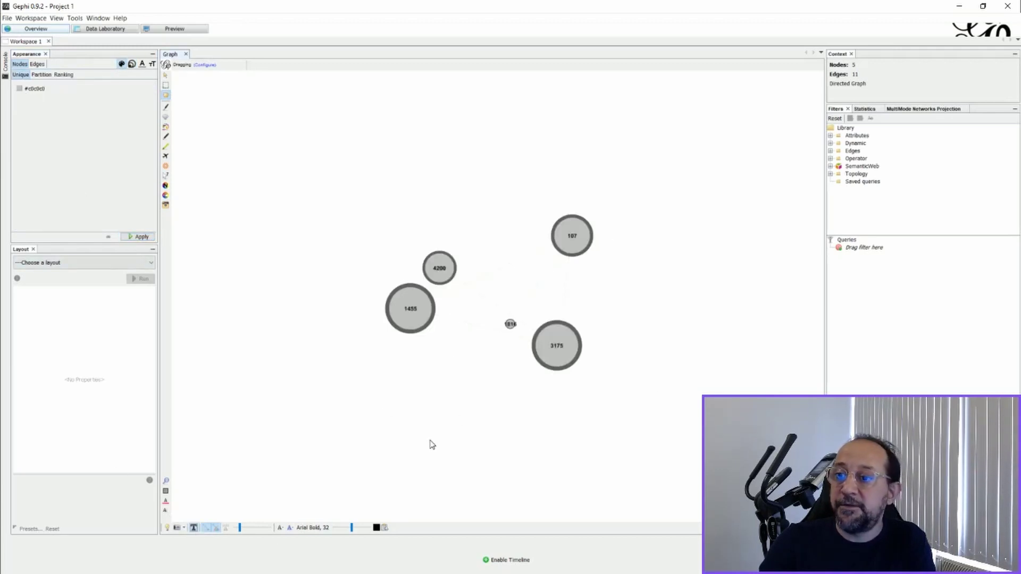
click(139, 262)
scroll(134, 289, down, 2)
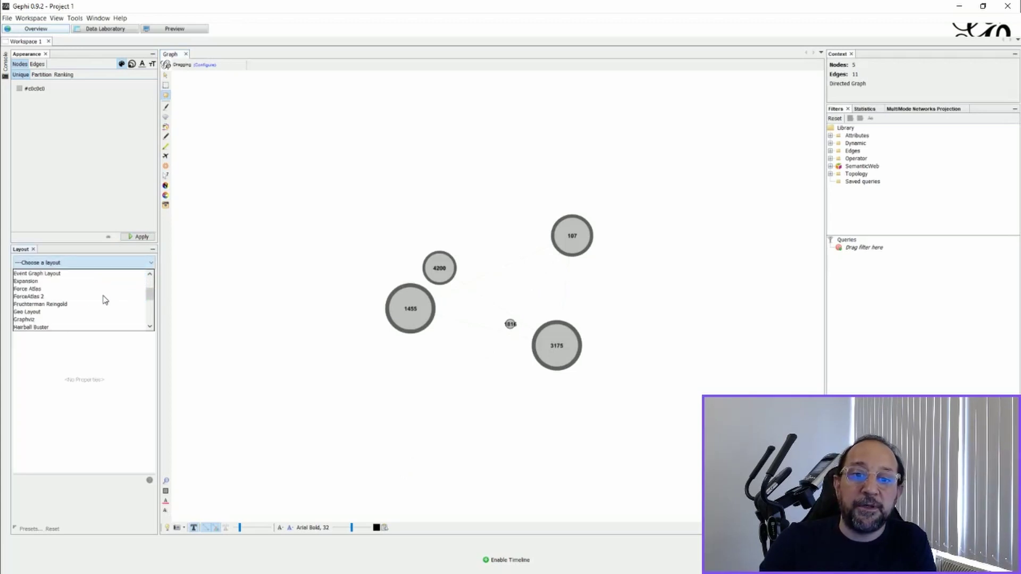
click(80, 304)
click(141, 279)
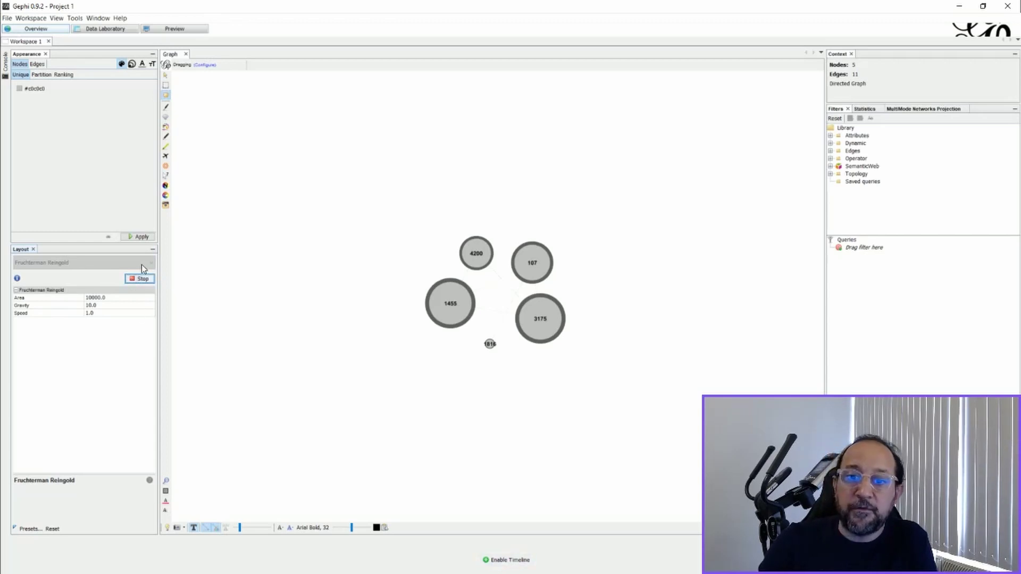
click(138, 280)
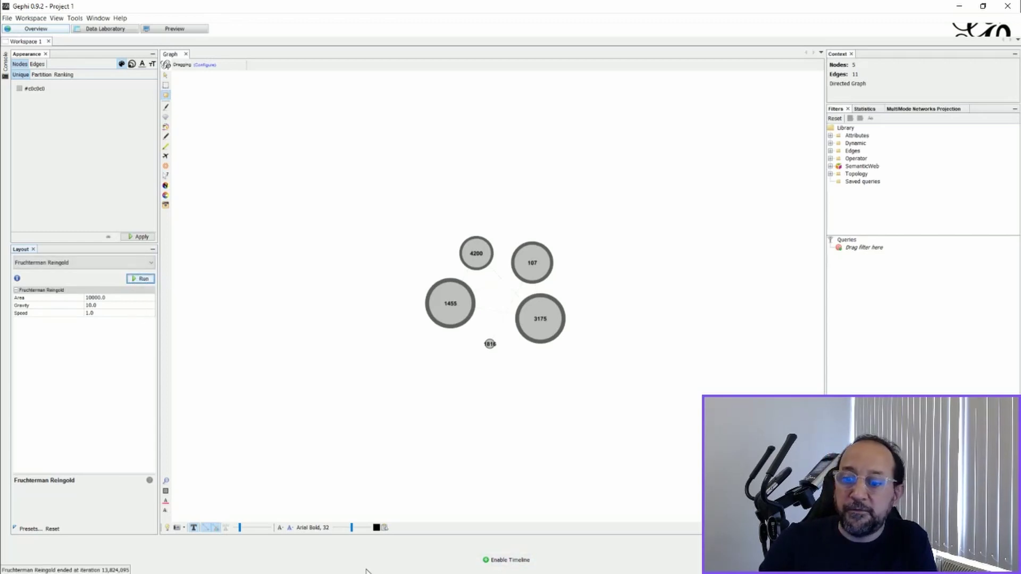
Enable the timeline and narrow its window to the earliest period, leaving 1 of 11 edges visible
click(496, 565)
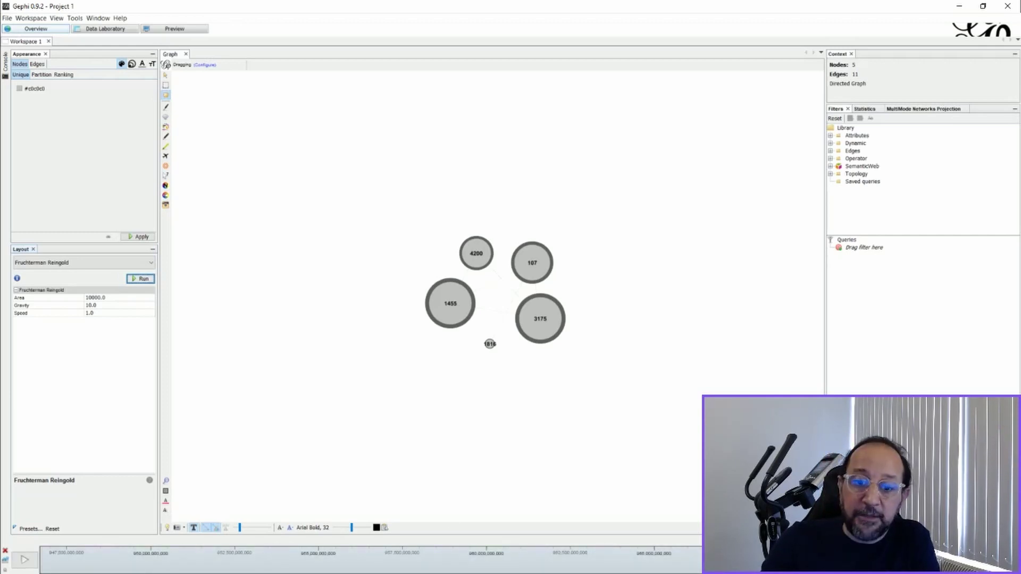
drag(40, 561, 46, 510)
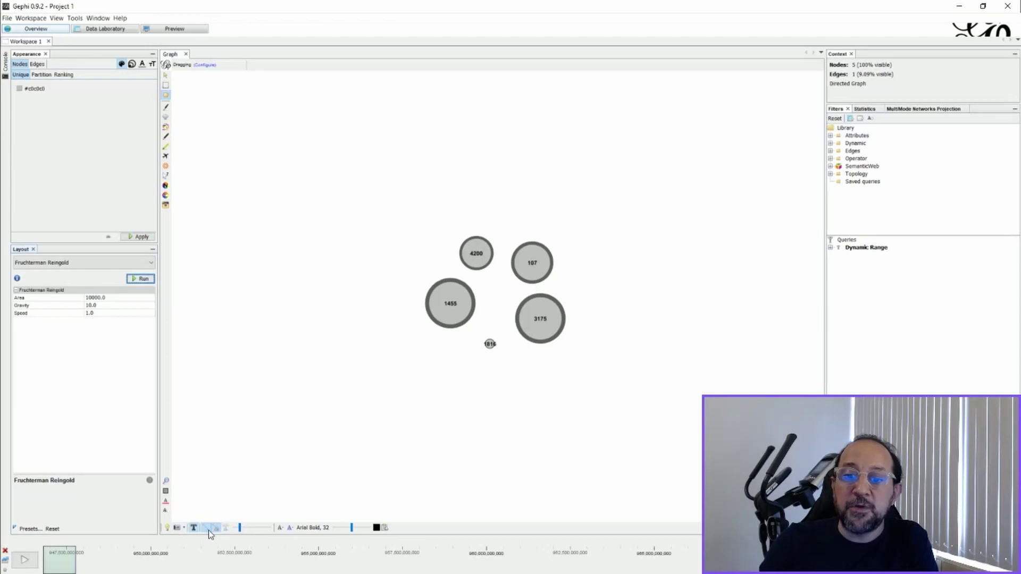
click(36, 64)
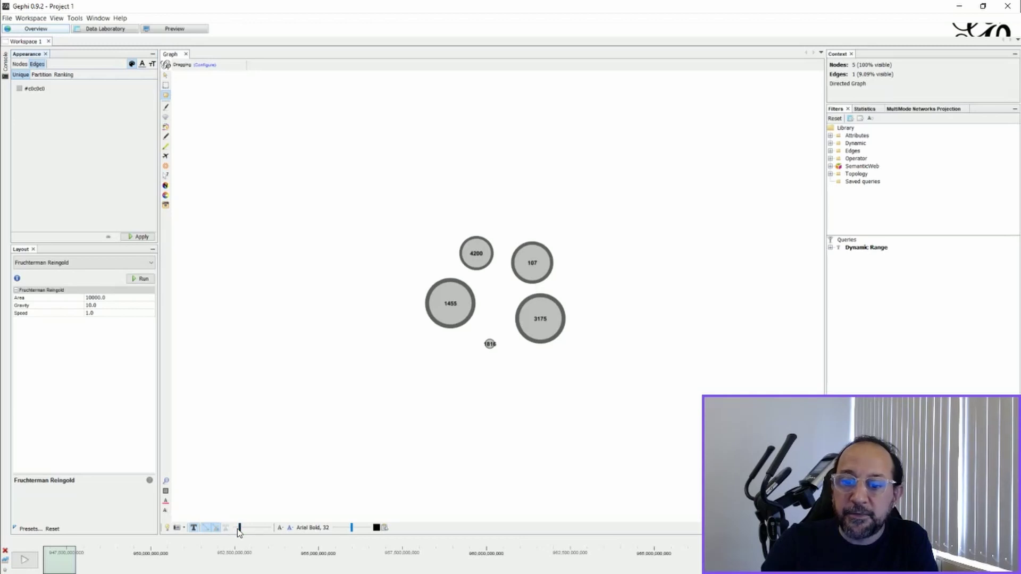
Set edge scale to maximum, keep node-coloured edges, enable selection colour, and zoom to fit
click(819, 527)
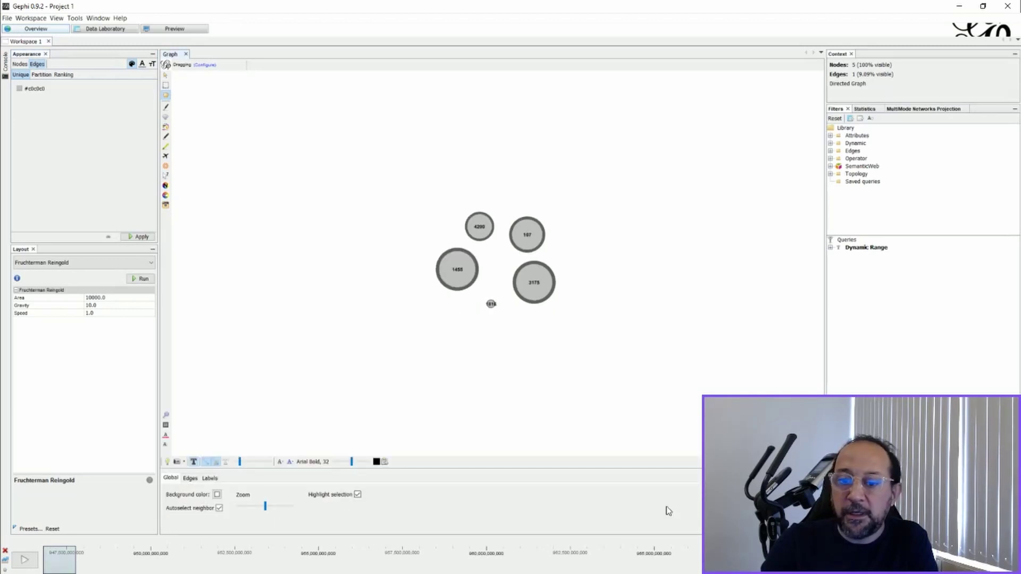
click(191, 479)
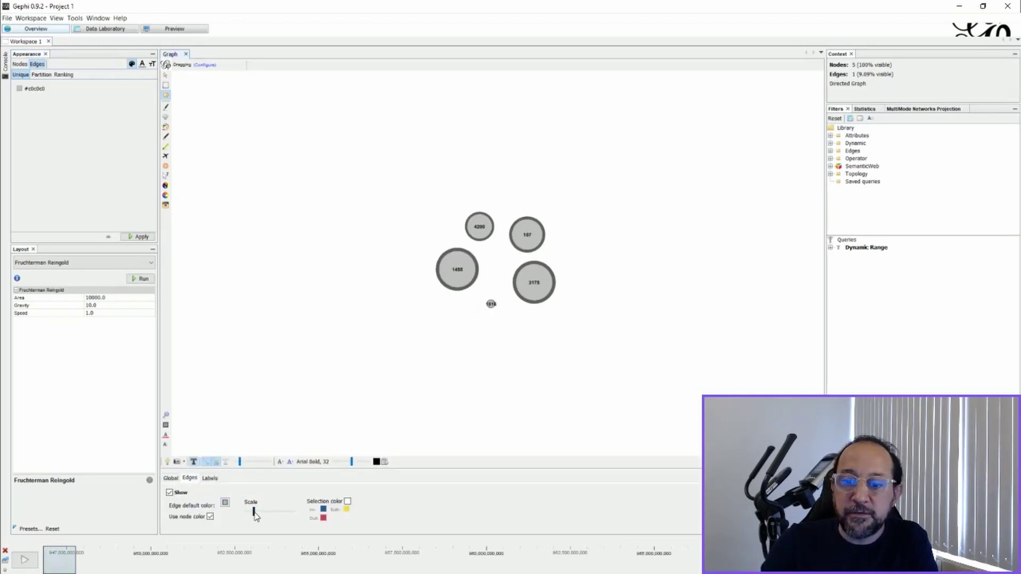
drag(254, 512, 293, 517)
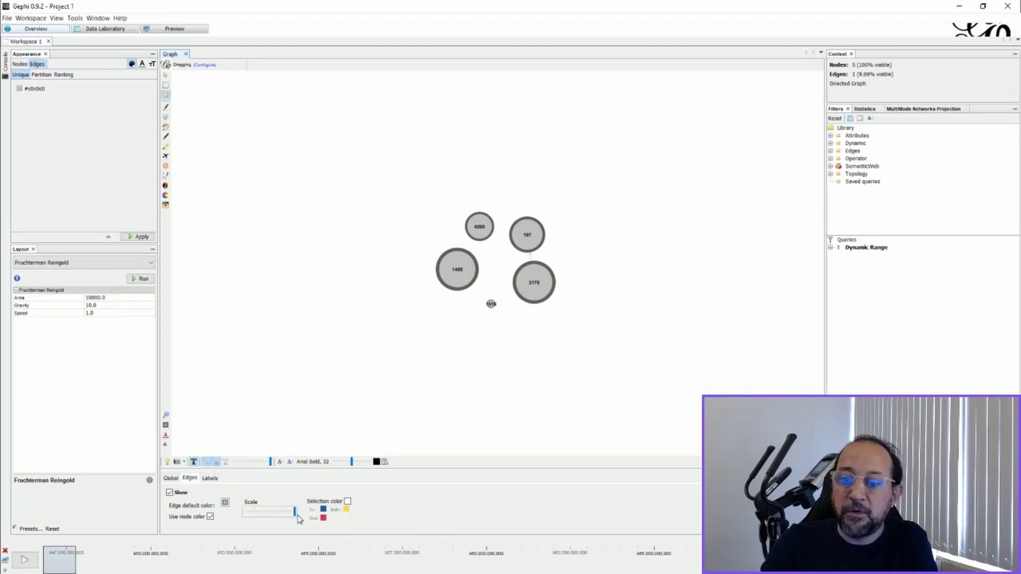
click(210, 517)
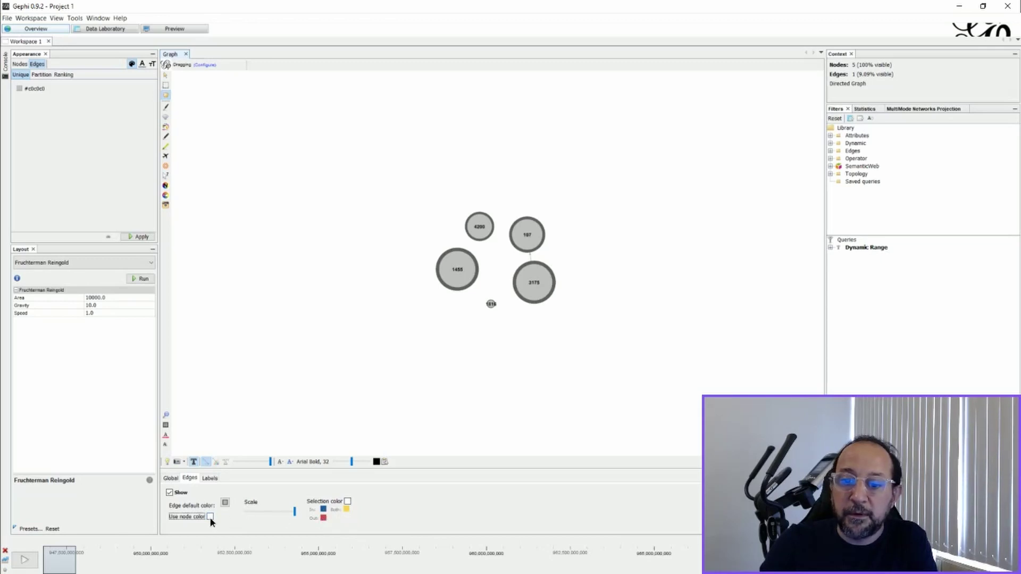
click(211, 517)
click(348, 501)
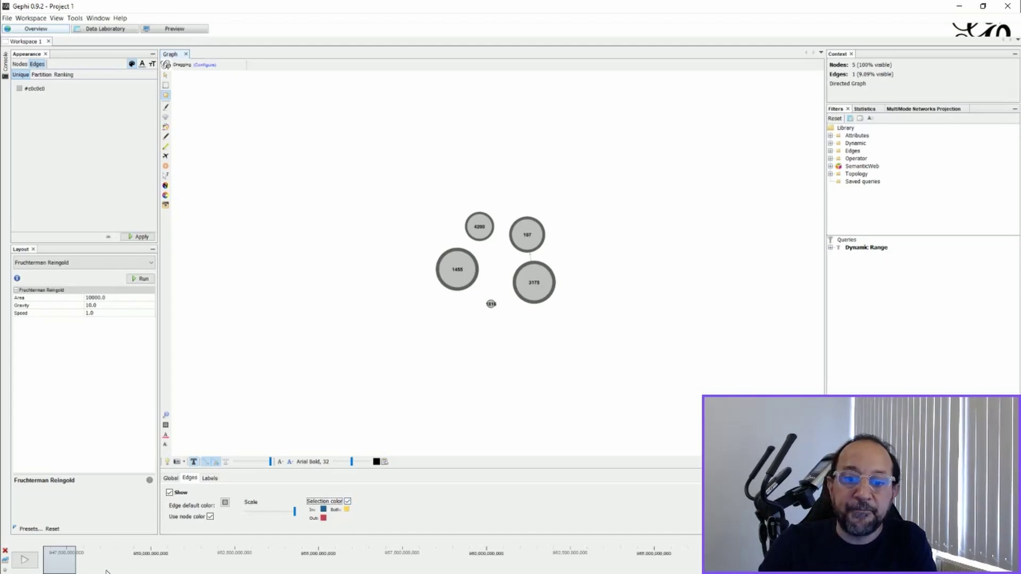
click(166, 416)
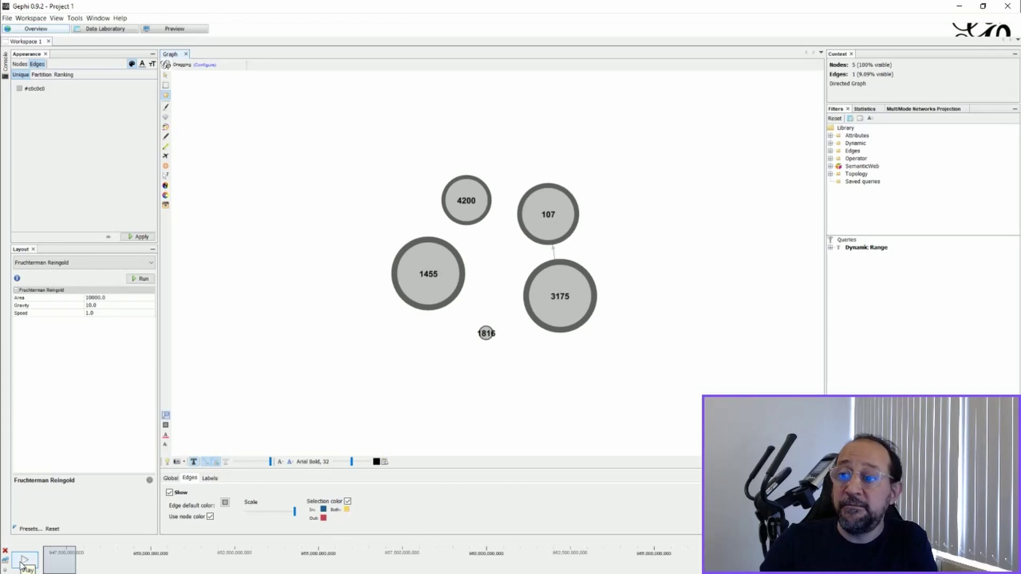
Play the timeline so a second edge, from 3175 to 4200, appears
click(22, 563)
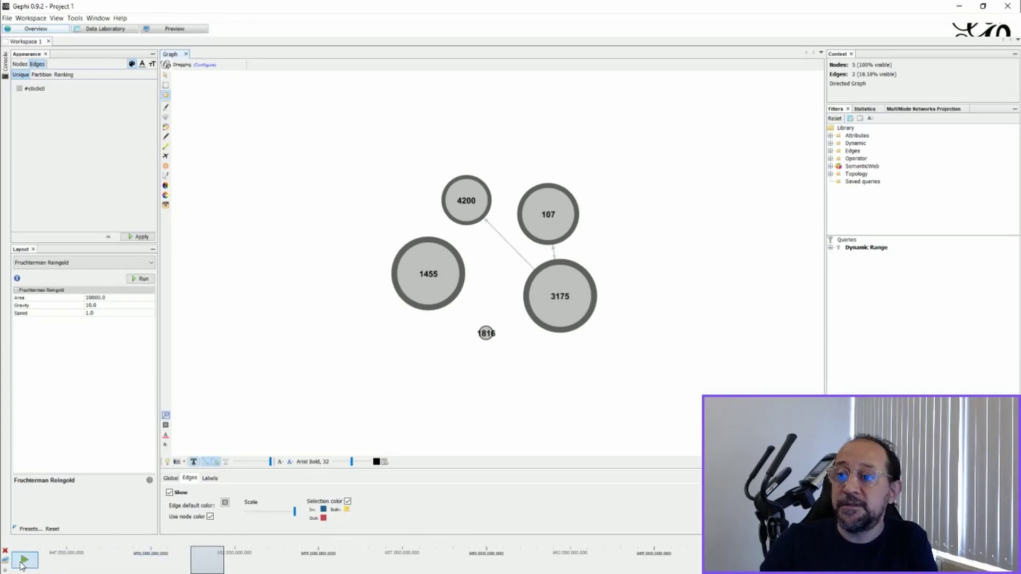